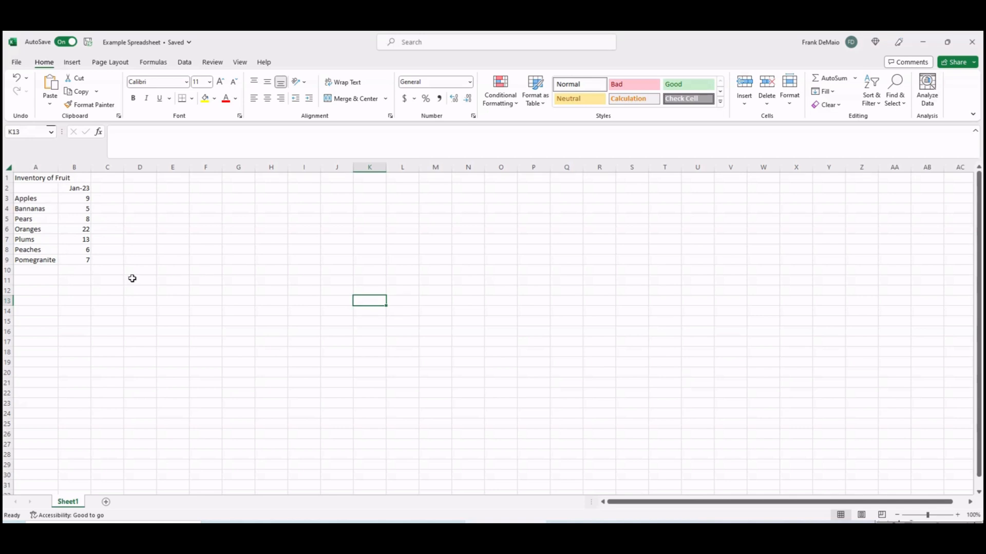
# Examine the Jan-23 date heading and the quantity listed for each fruit in the inventory.
pyautogui.click(78, 188)
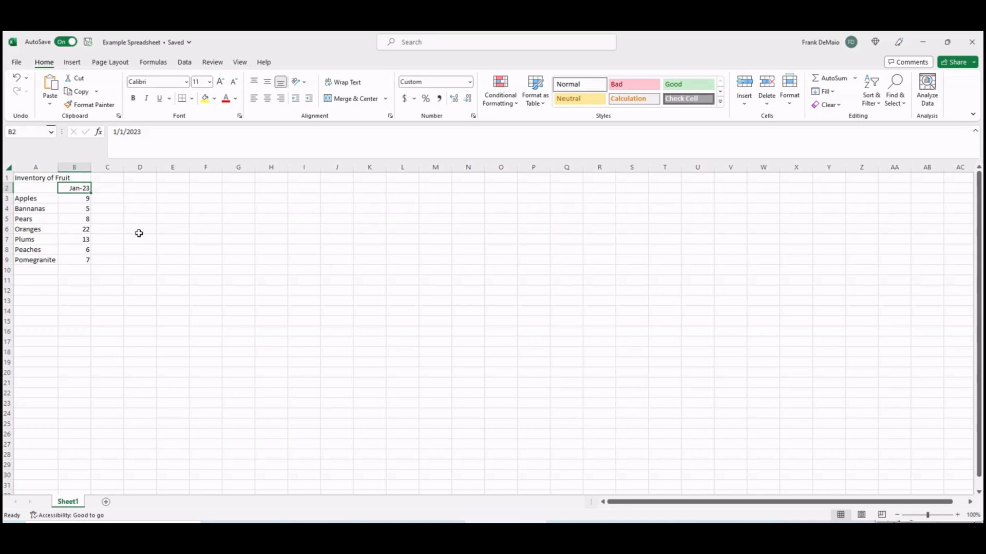
pyautogui.click(38, 200)
pyautogui.click(82, 199)
pyautogui.click(80, 208)
pyautogui.click(77, 219)
pyautogui.click(72, 228)
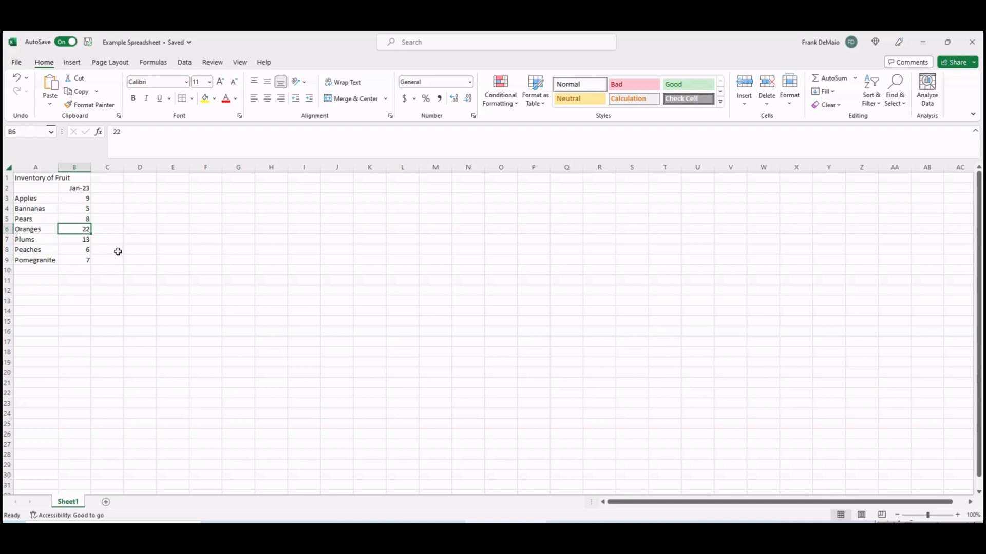
pyautogui.click(77, 240)
pyautogui.click(77, 250)
pyautogui.click(80, 259)
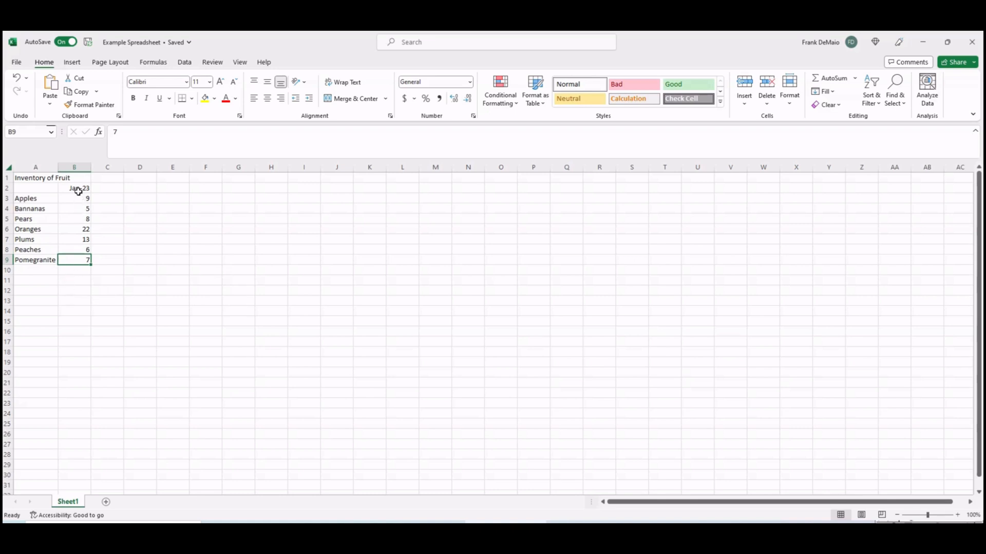
# Total the January fruit quantities in cell B10 with the formula =SUM(B3:B9).
pyautogui.click(72, 270)
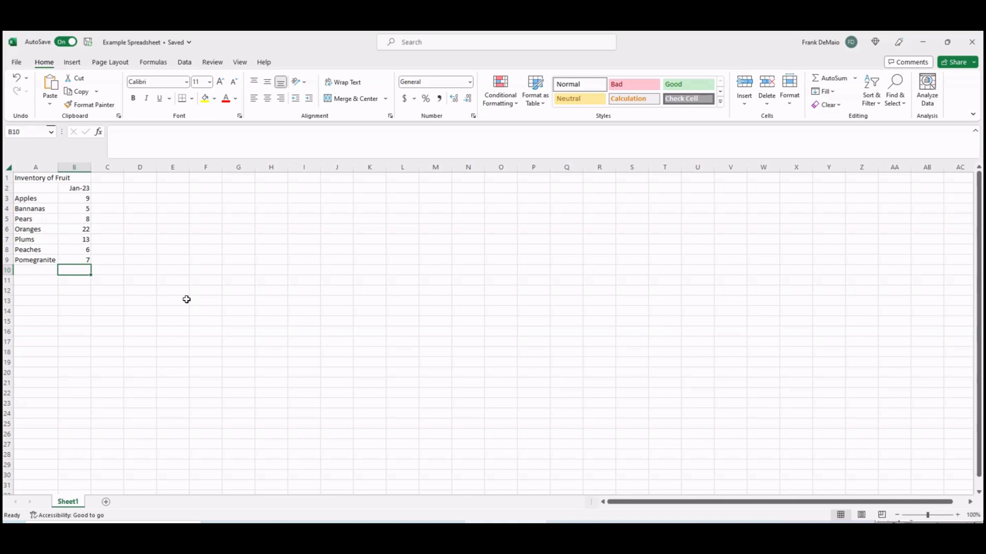
pyautogui.write('=sum')
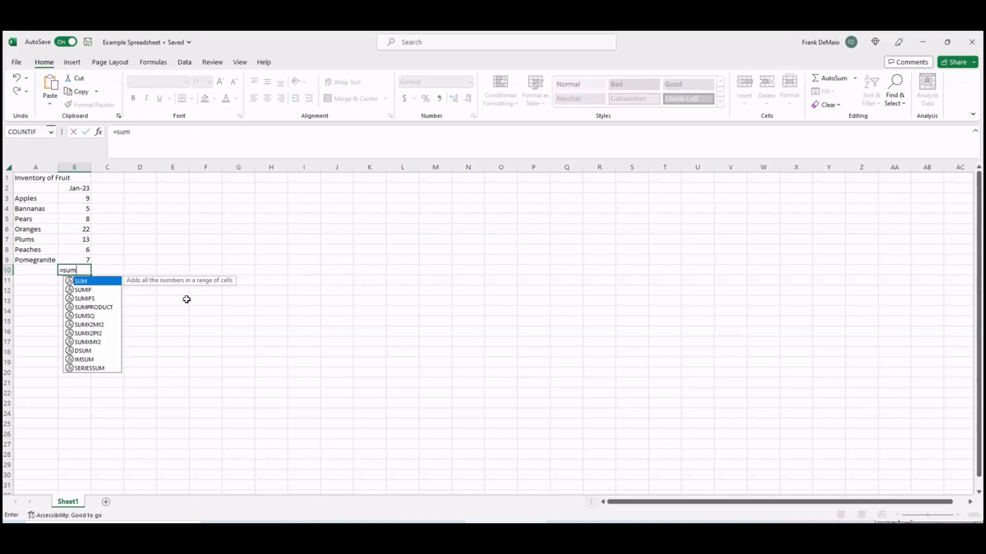
pyautogui.doubleClick(79, 286)
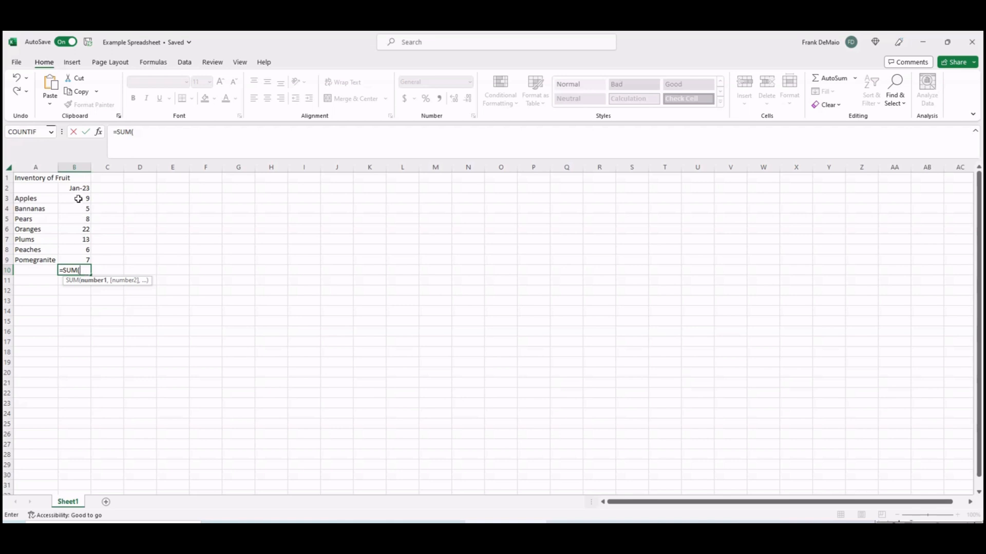
pyautogui.moveTo(78, 199); pyautogui.dragTo(74, 260)
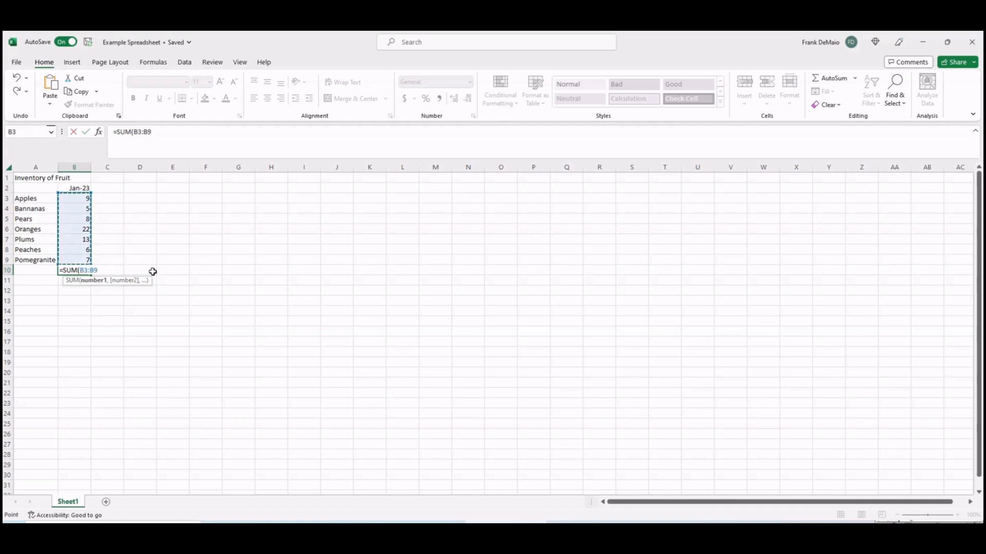
pyautogui.write(')')
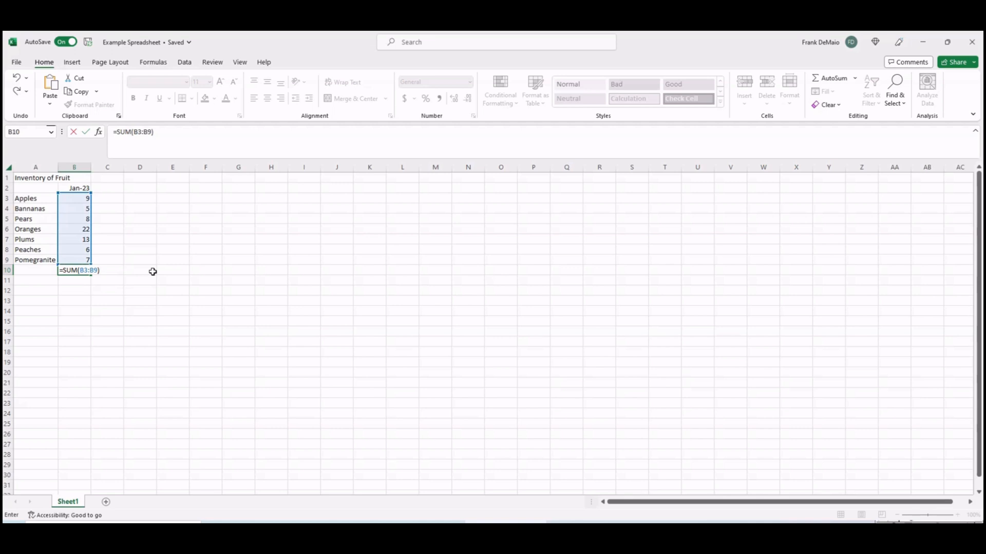
pyautogui.press('Return')
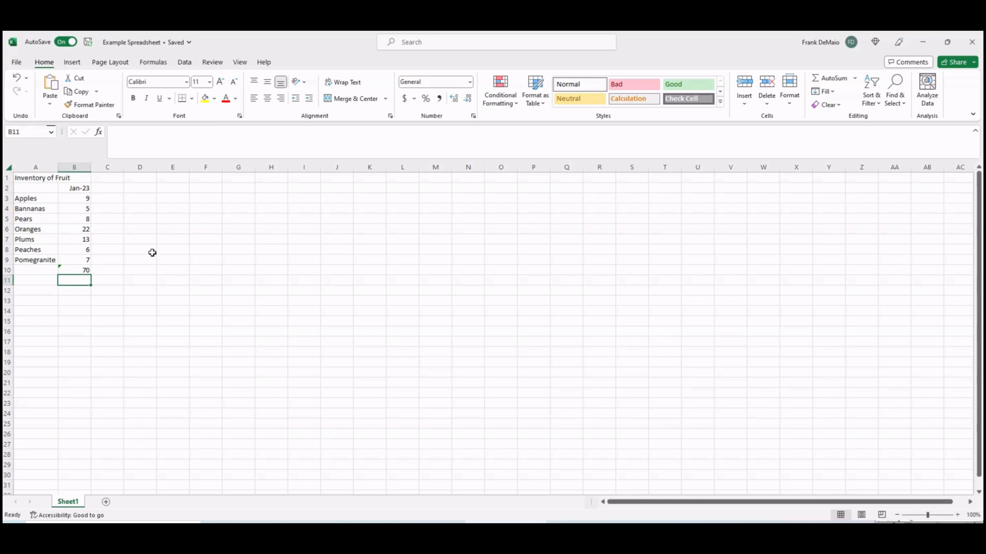
pyautogui.moveTo(77, 198); pyautogui.dragTo(81, 257)
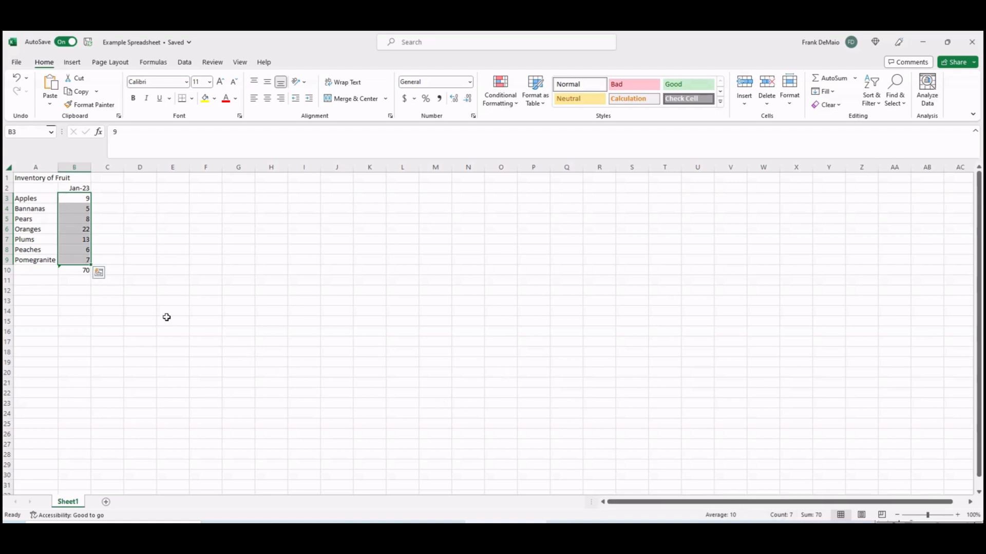
# Label cell A10 "Sum" and cell A11 "Average" below the fruit names.
pyautogui.click(34, 269)
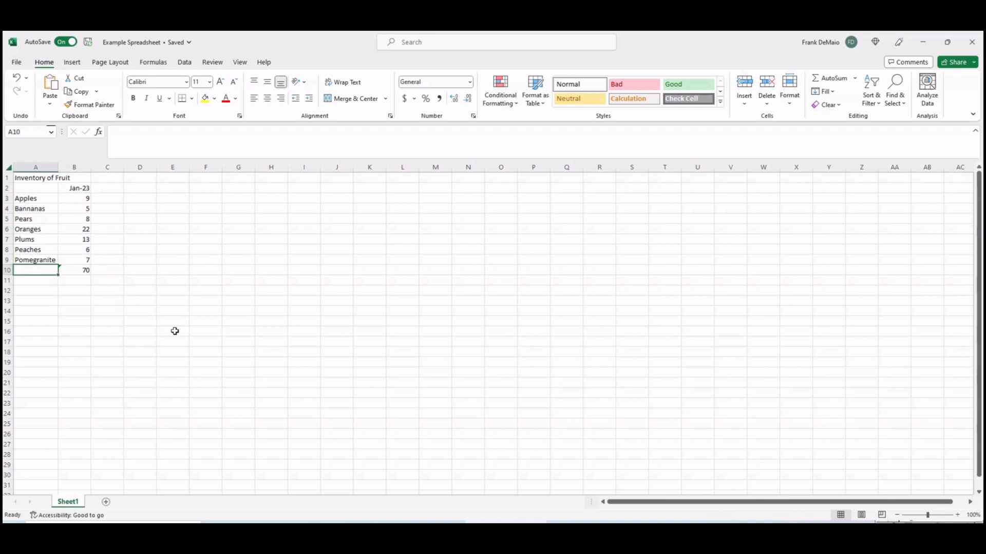
pyautogui.write('Sum')
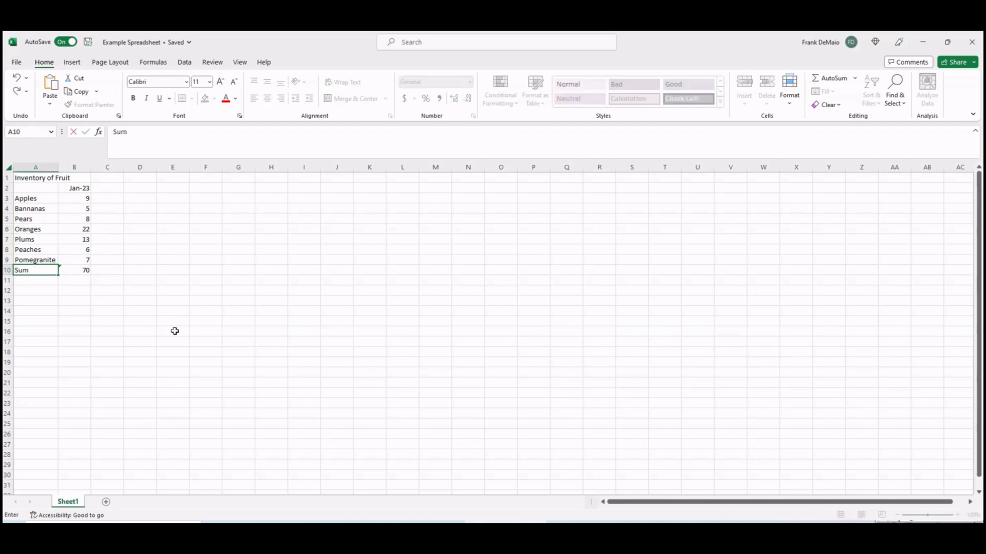
pyautogui.press('Return')
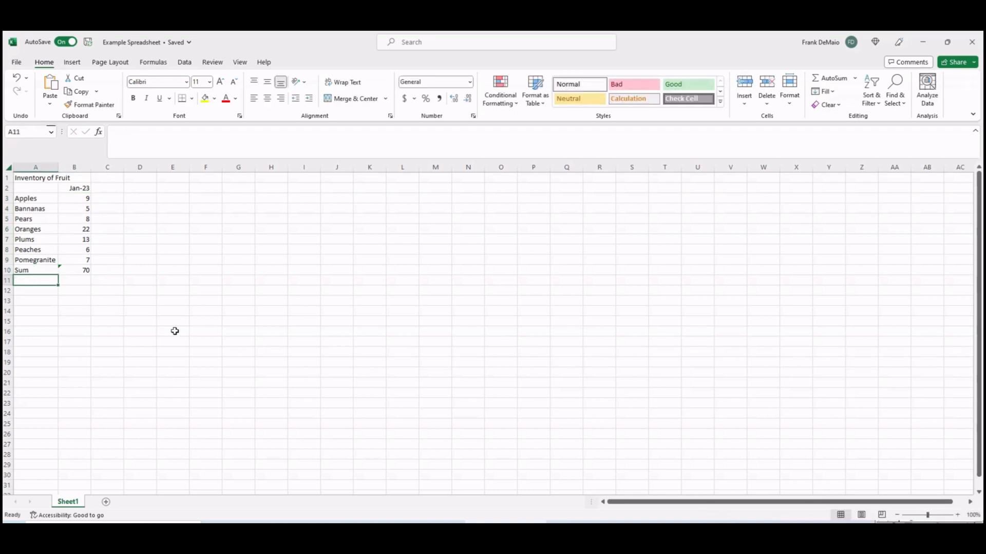
pyautogui.write('Average')
pyautogui.press('Return')
# Calculate the average January fruit quantity in cell B11 with the formula =AVERAGE(B3:B9).
pyautogui.press('Right')
pyautogui.press('Up')
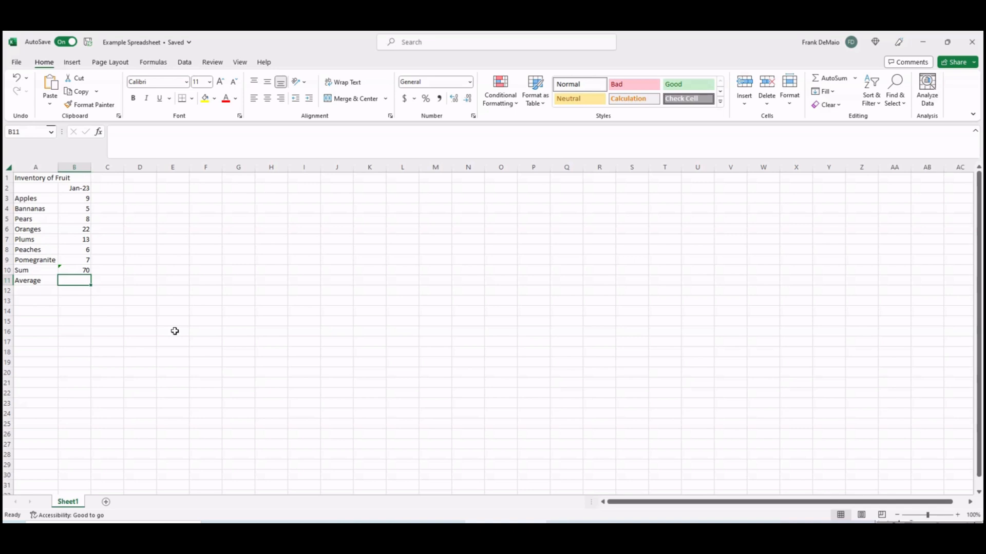
pyautogui.write('=averag')
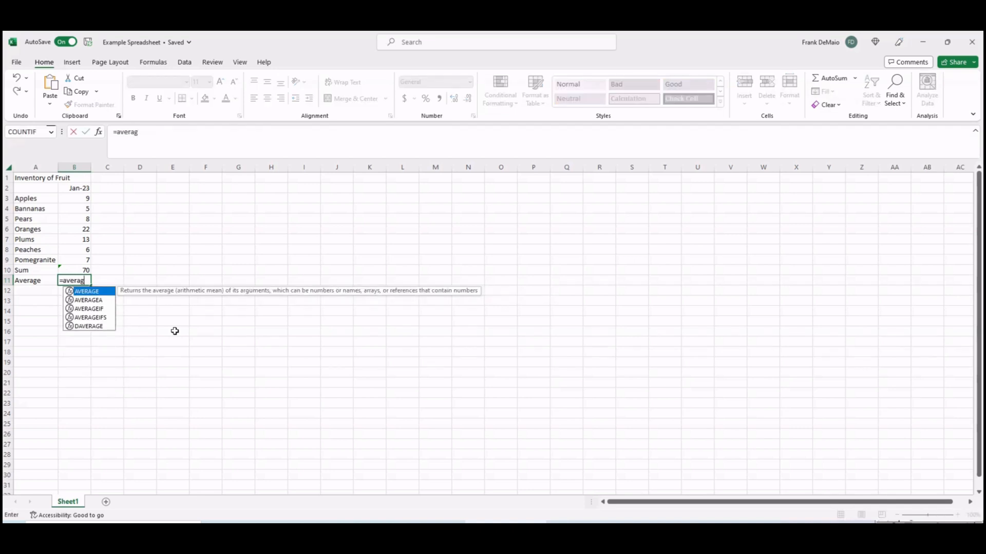
pyautogui.doubleClick(86, 292)
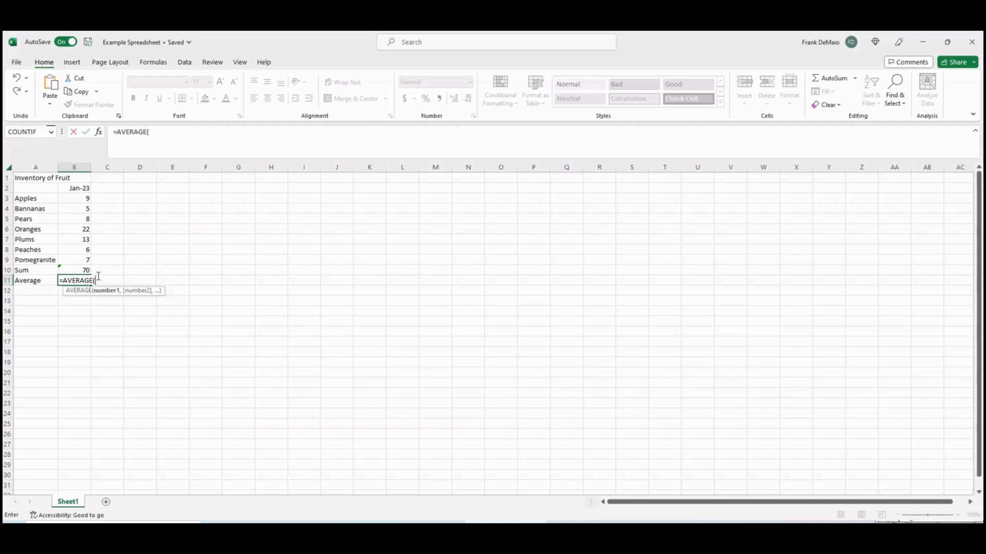
pyautogui.moveTo(80, 260); pyautogui.dragTo(84, 198)
pyautogui.write(')')
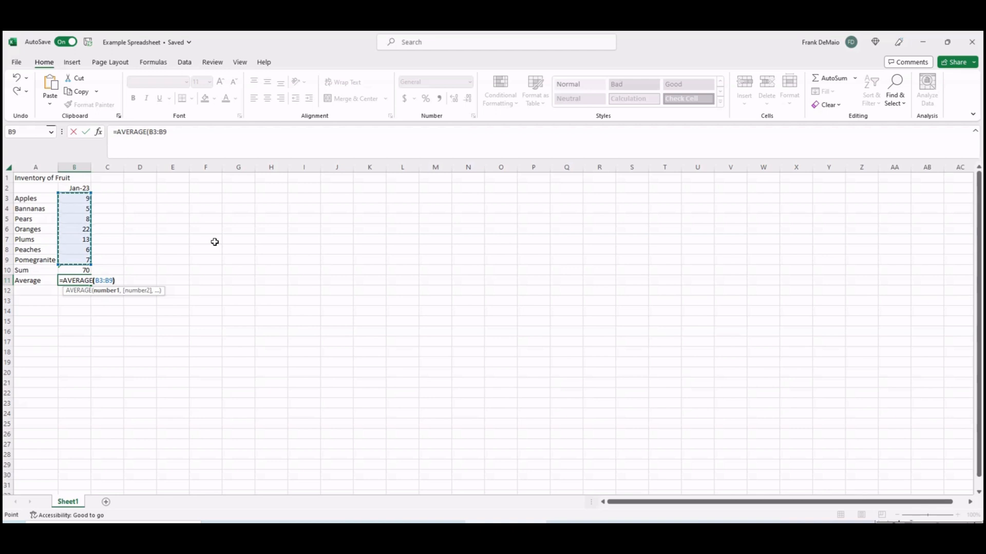
pyautogui.press('Return')
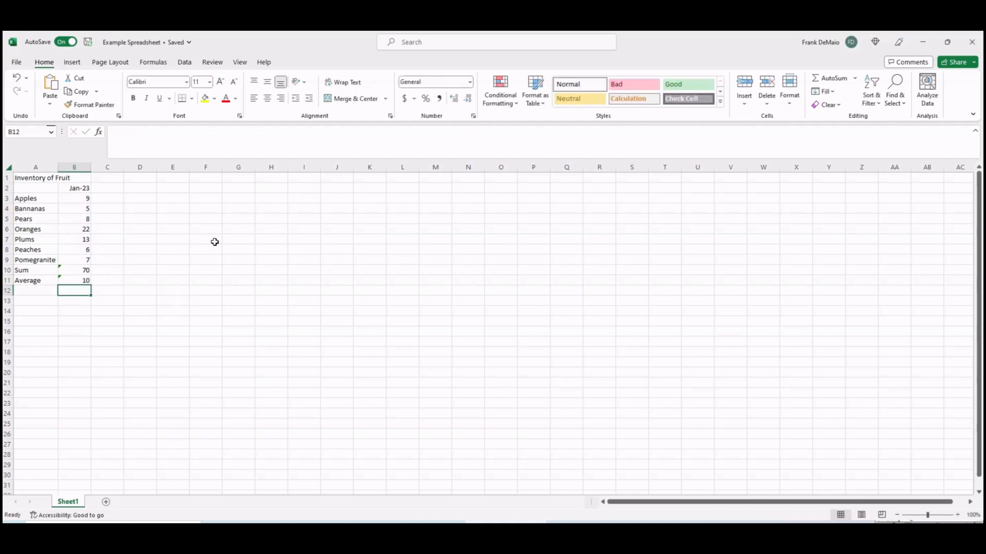
pyautogui.click(71, 279)
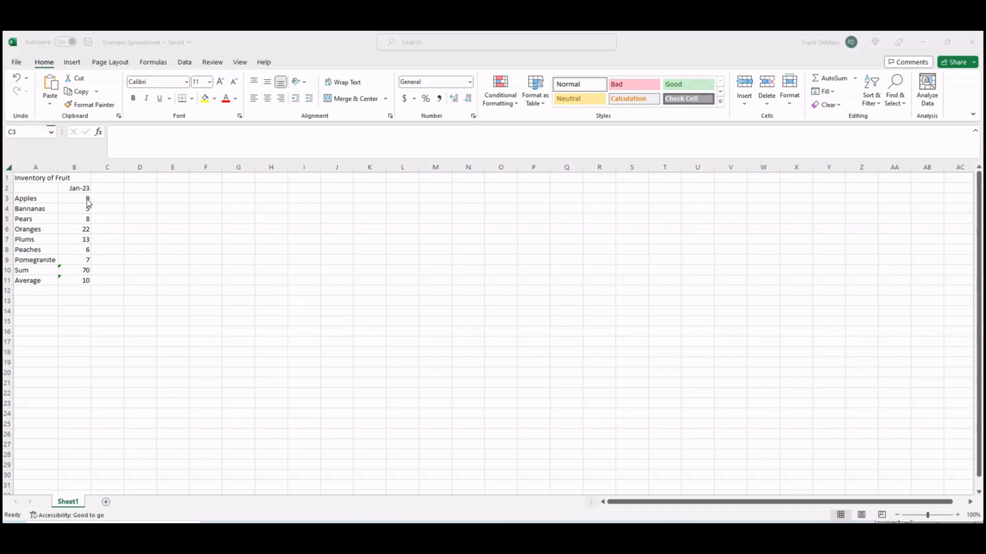
# Enter =IF(B3>10,True,False) in cell C3 to test whether the apple quantity exceeds 10.
pyautogui.click(100, 197)
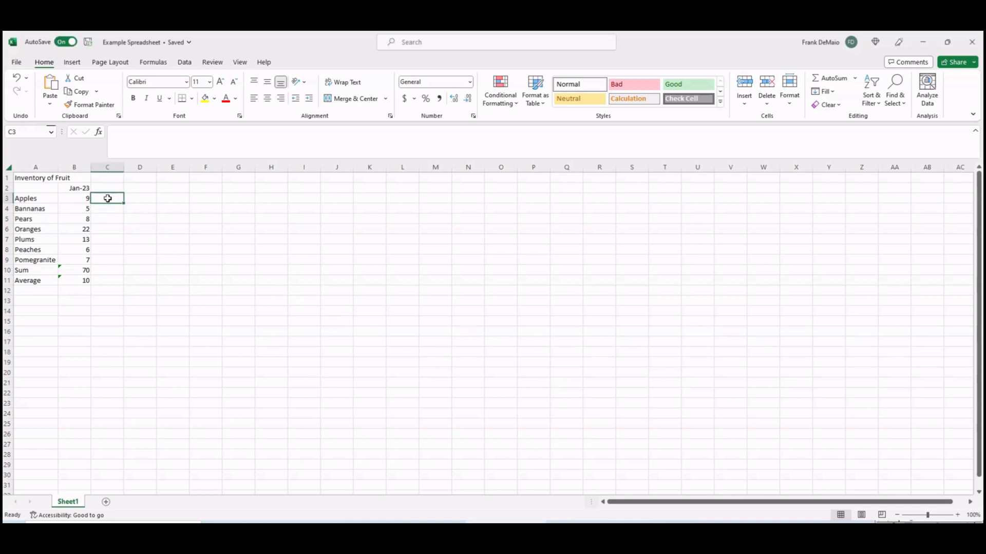
pyautogui.write('=')
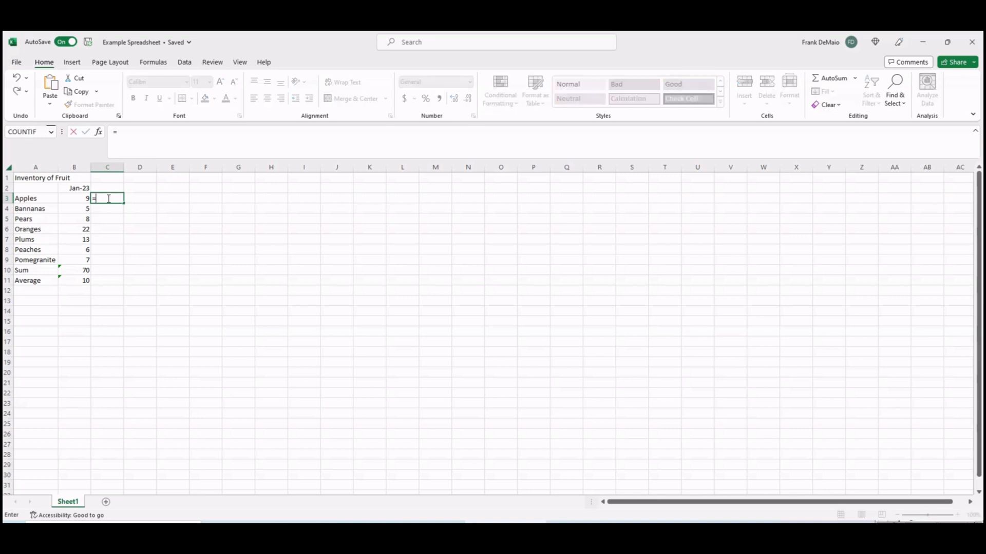
pyautogui.write('if')
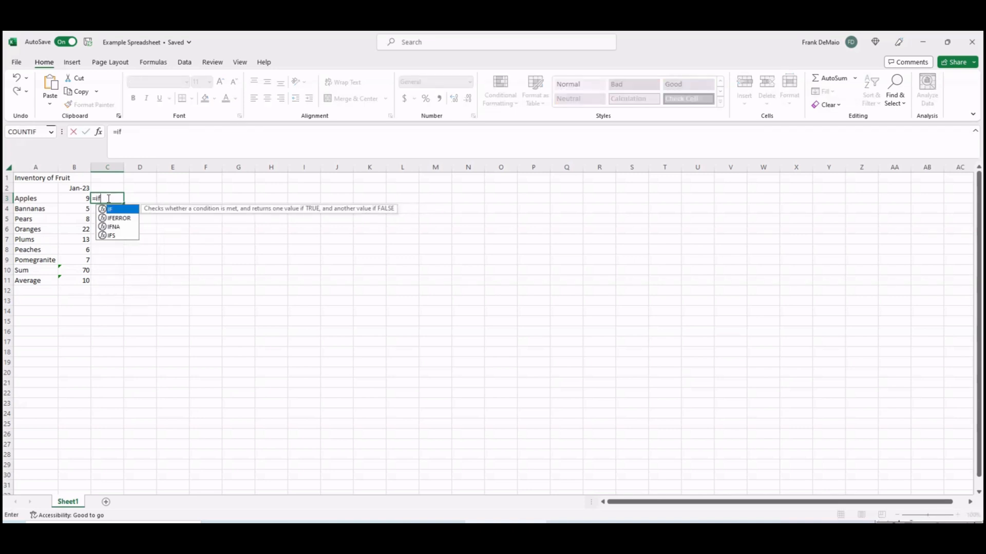
pyautogui.doubleClick(112, 209)
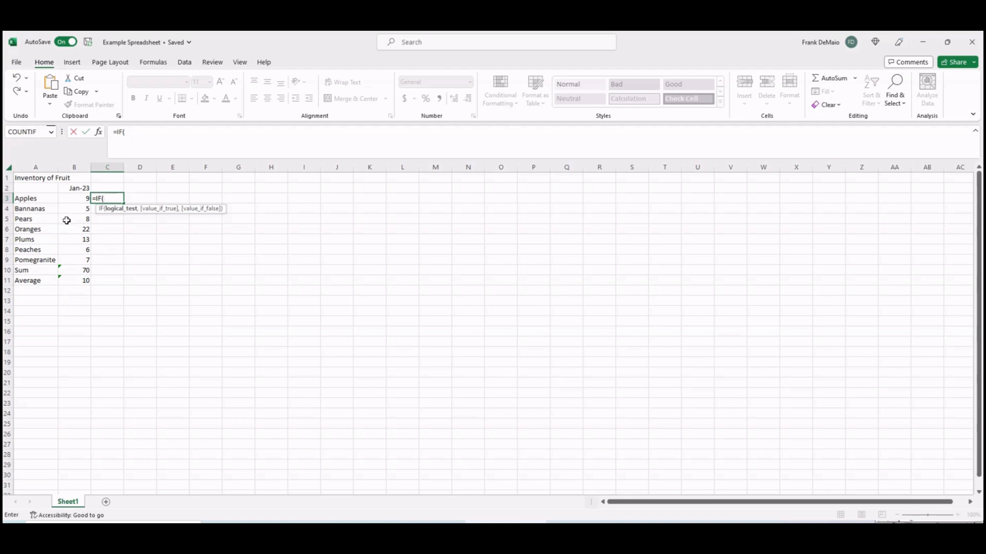
pyautogui.click(69, 199)
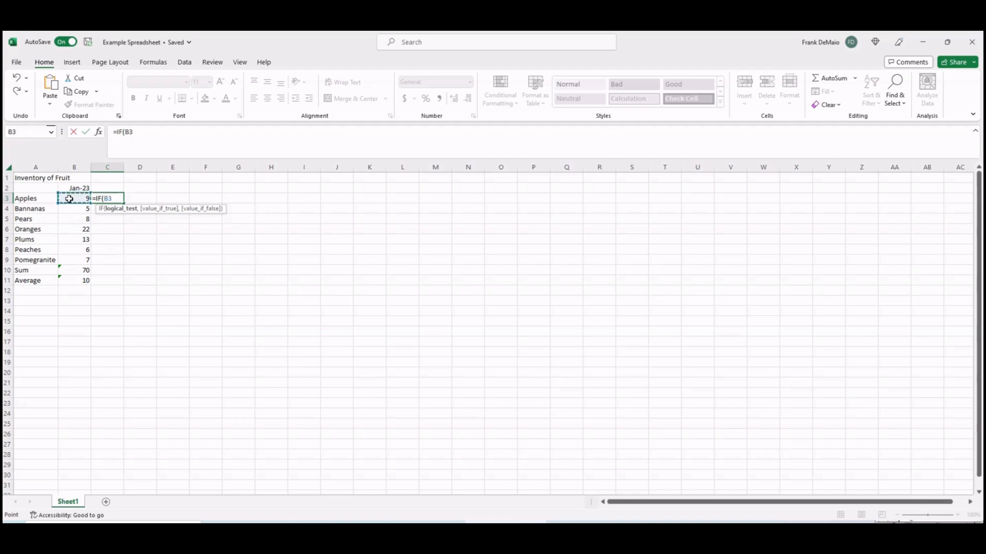
pyautogui.write('>10,')
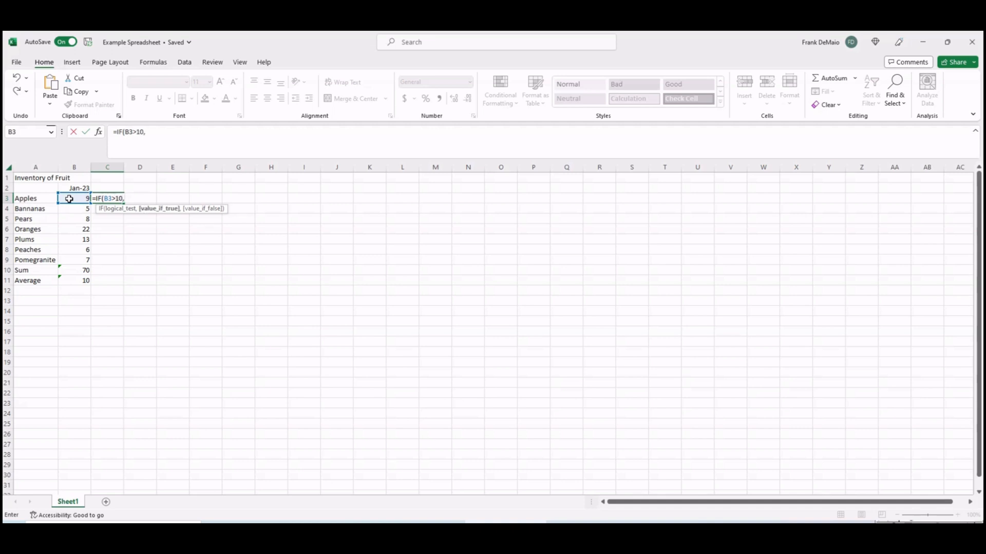
pyautogui.write('True')
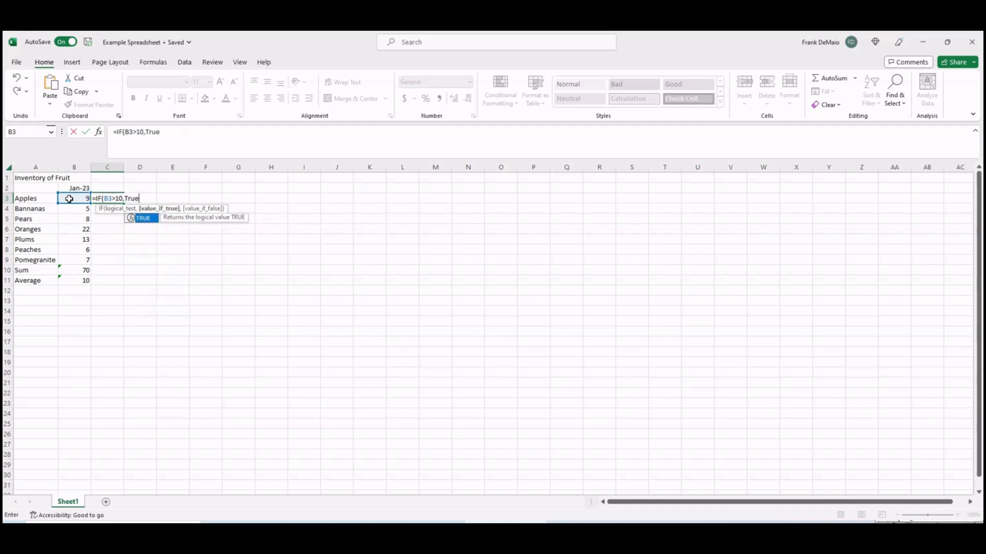
pyautogui.write(',')
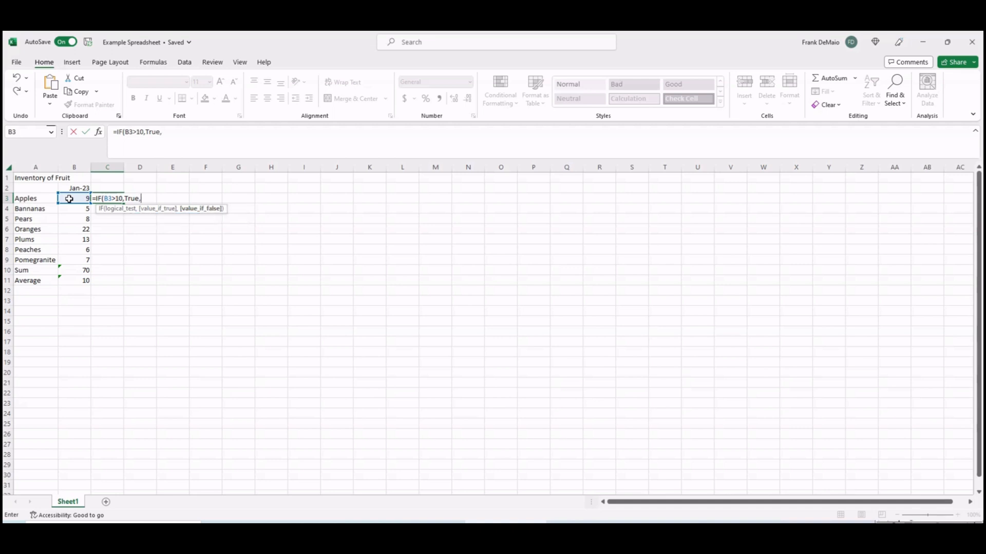
pyautogui.write('False')
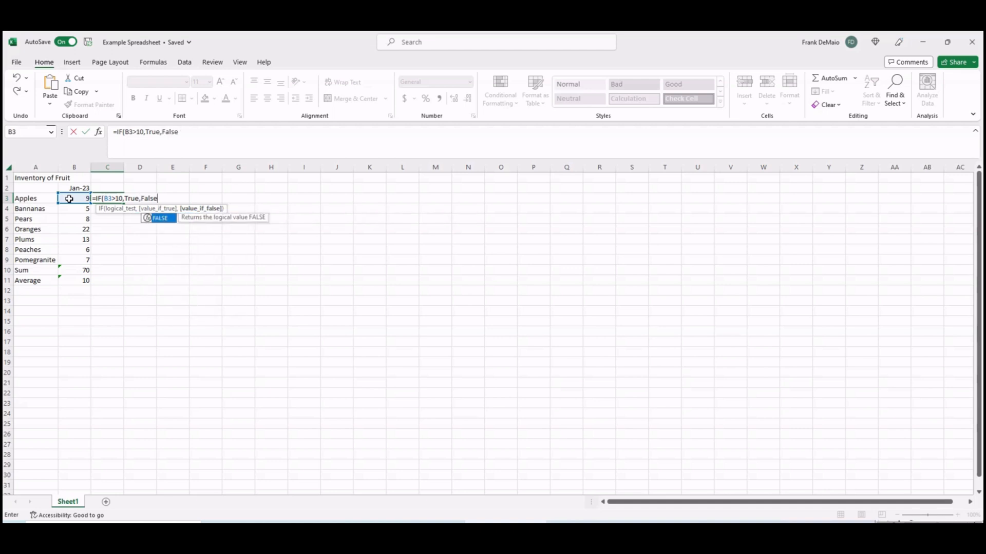
pyautogui.write(')')
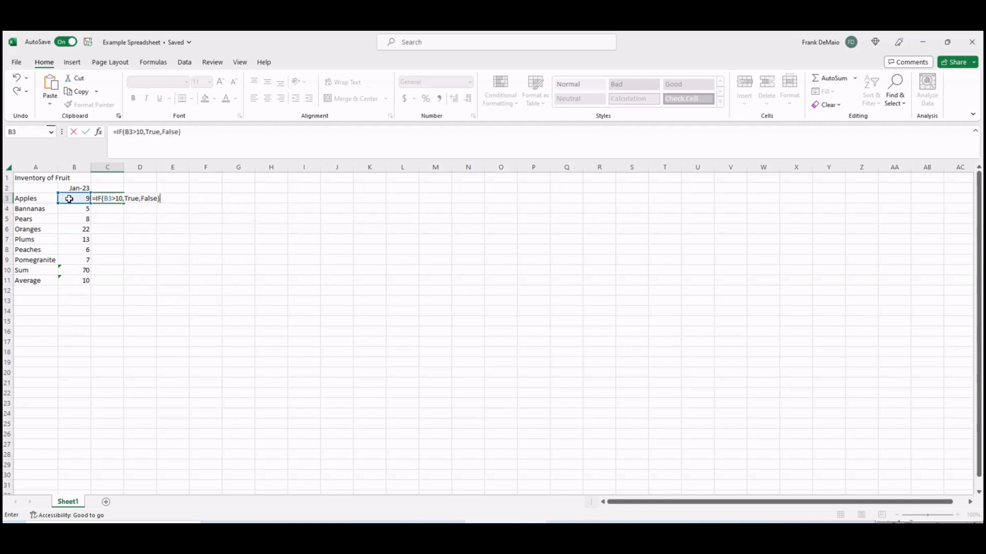
pyautogui.press('Return')
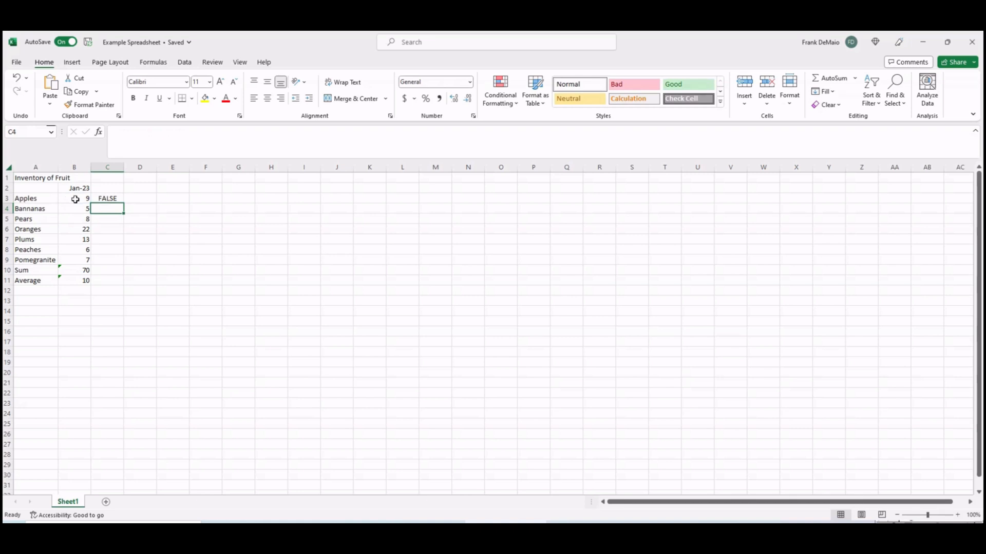
# Fill the IF formula from C3 down through C9 so every fruit quantity is tested.
pyautogui.click(116, 198)
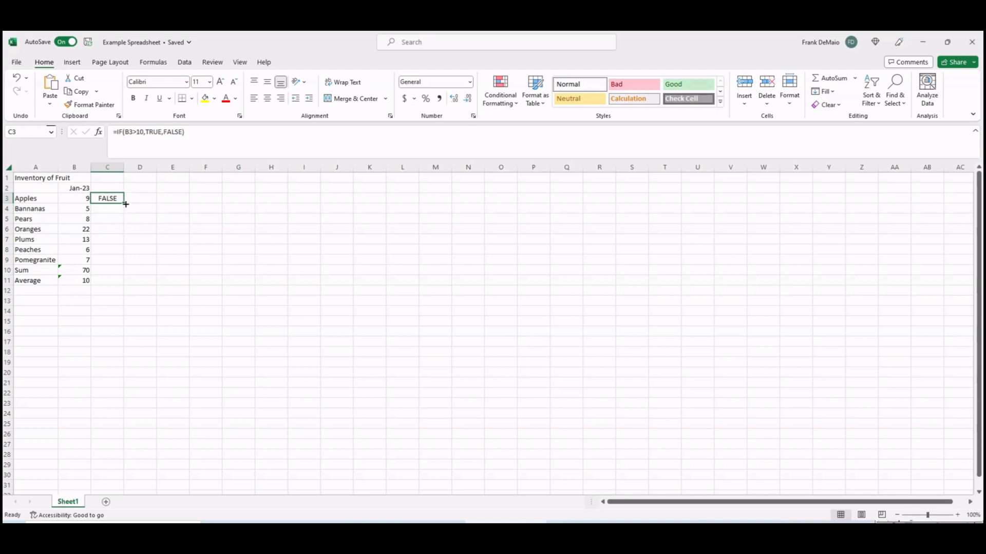
pyautogui.moveTo(124, 203); pyautogui.dragTo(126, 267)
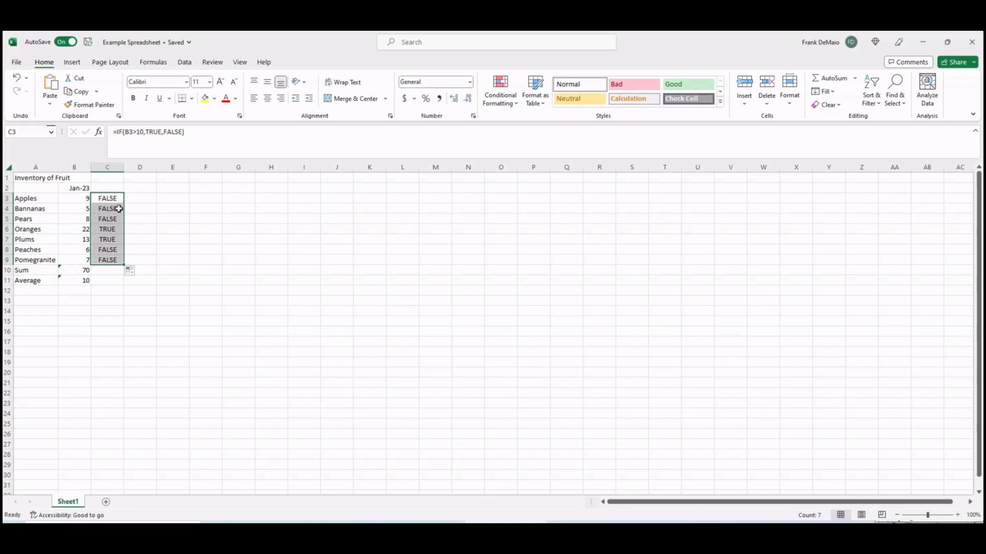
pyautogui.click(102, 203)
pyautogui.click(80, 197)
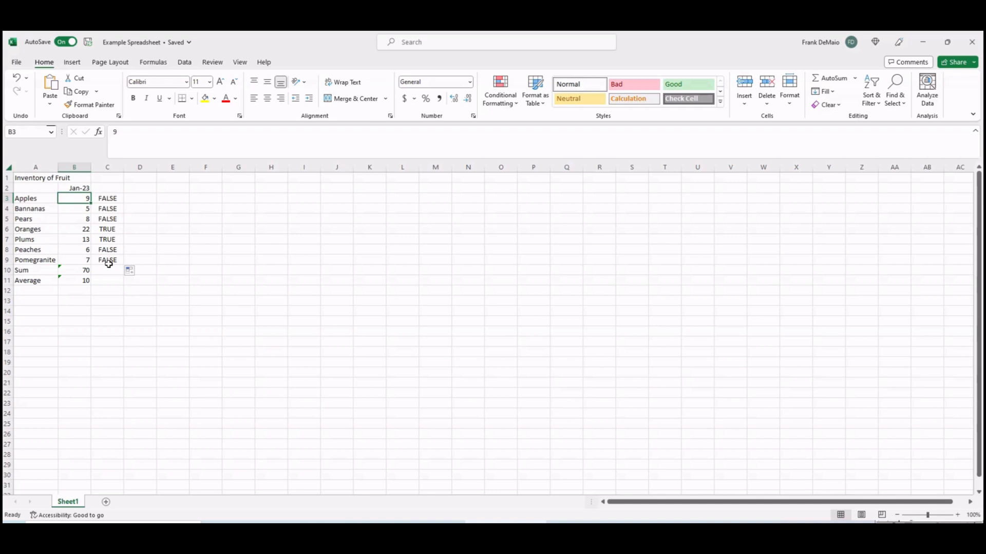
pyautogui.click(116, 320)
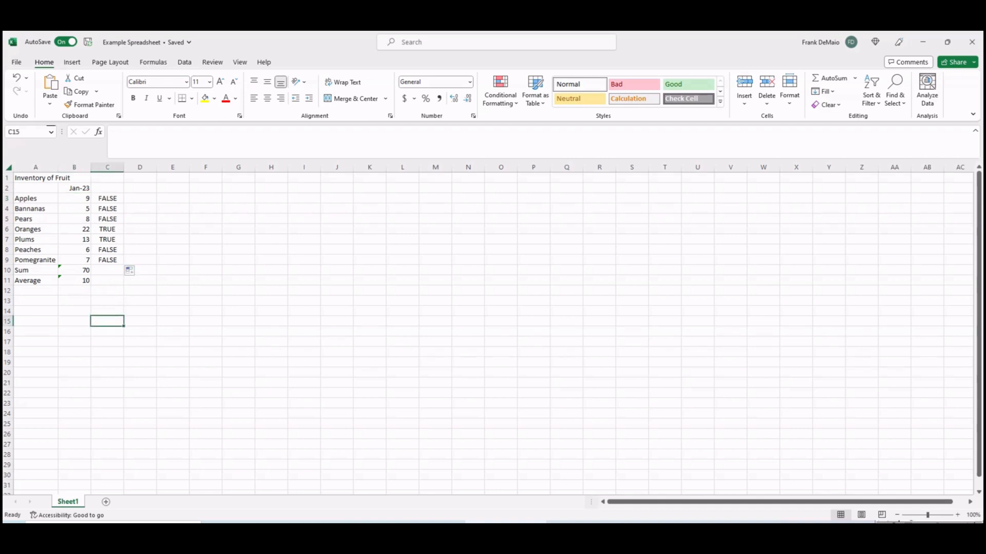